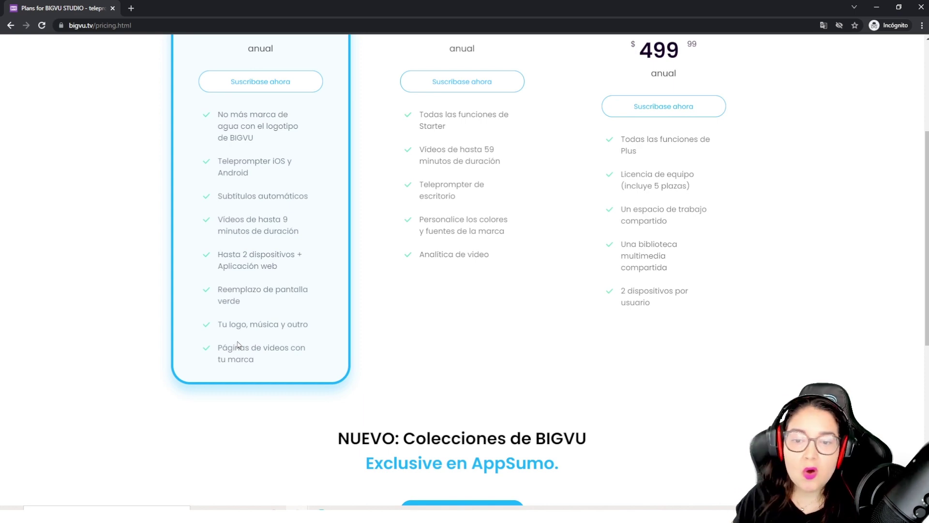
# Step: Open the BIGVU sign-in page from the pricing page and activate the e-mail field for logging in
pyautogui.scroll(4, 269, 394)
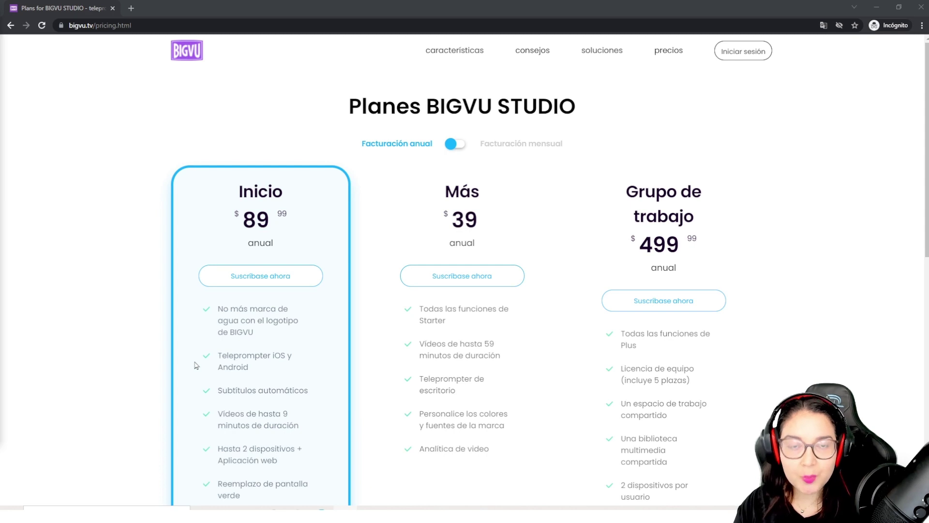
pyautogui.click(758, 55)
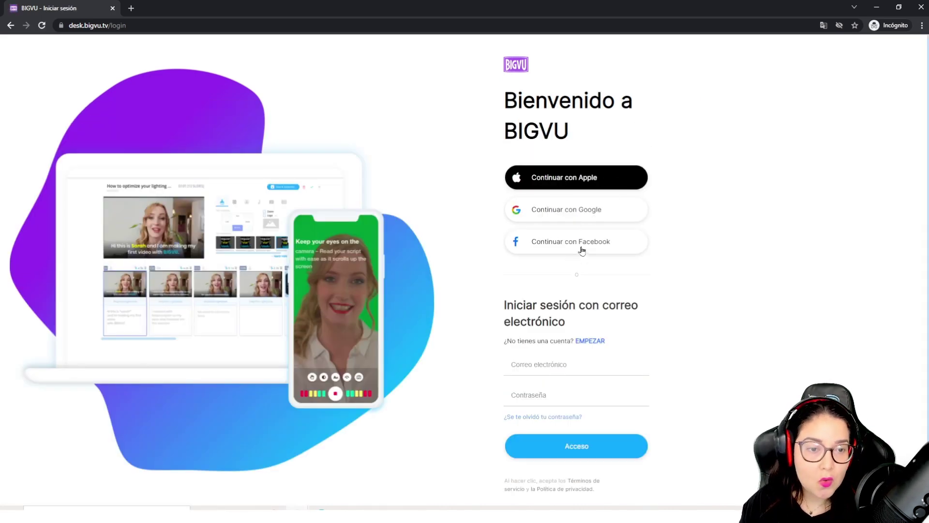
pyautogui.click(536, 365)
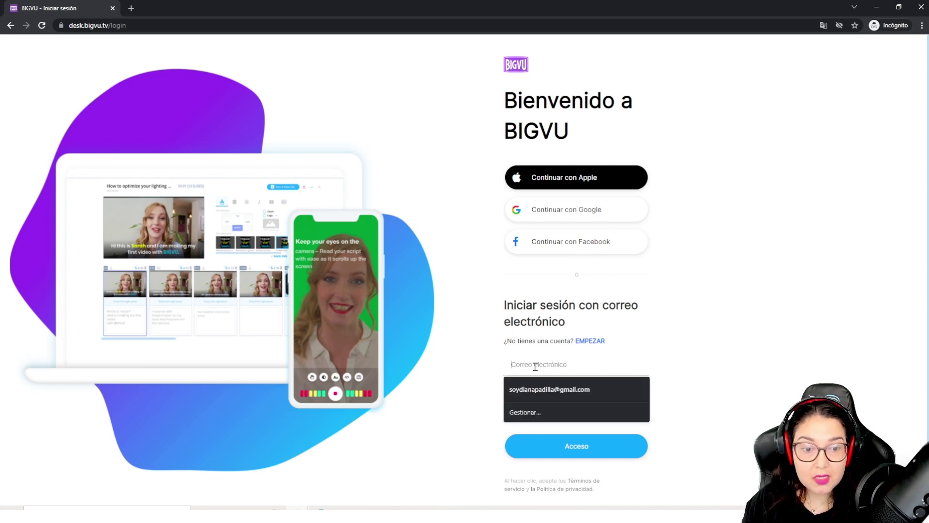
pyautogui.click(651, 358)
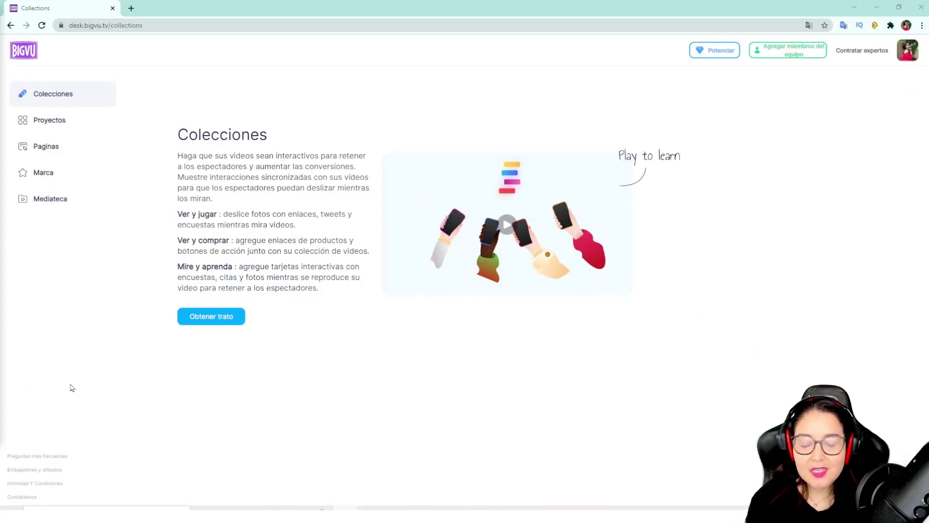
# Step: Browse the Projects, Pages and Branding sections, checking the primary and secondary brand font options
pyautogui.click(52, 122)
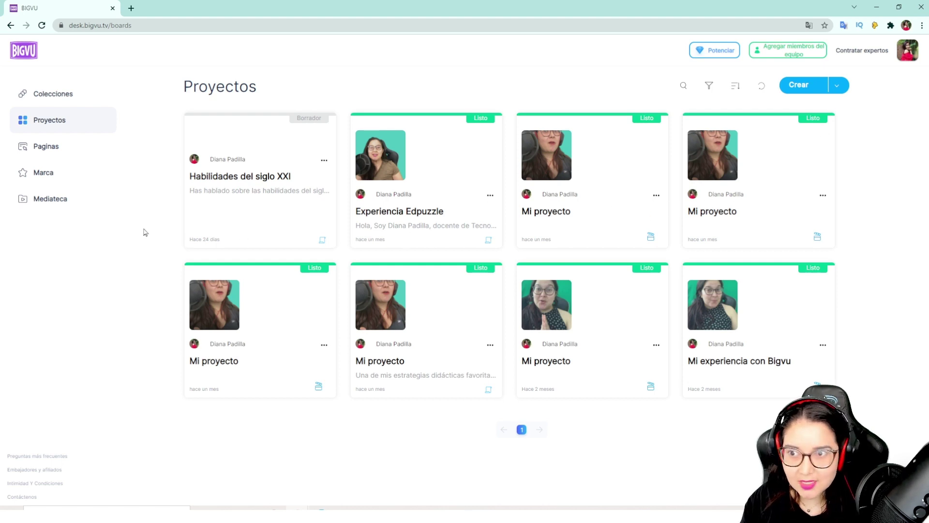
pyautogui.click(46, 146)
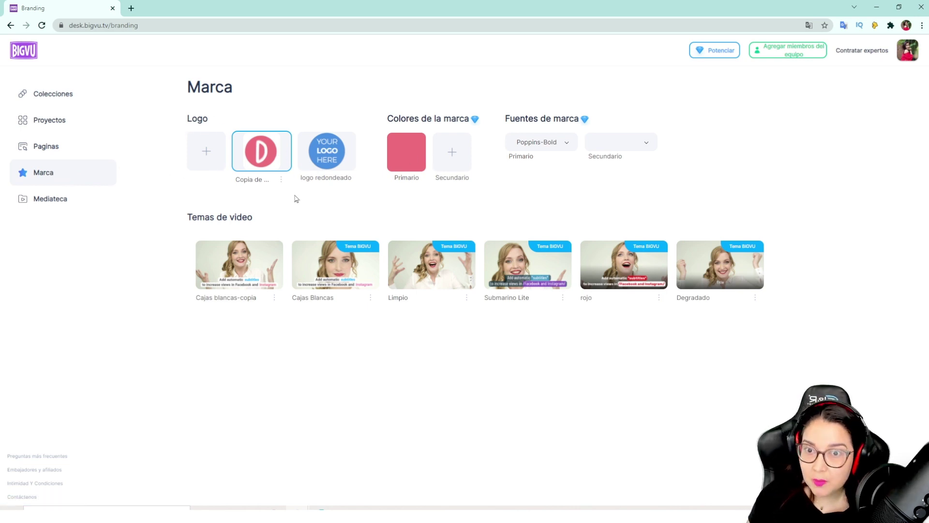
pyautogui.click(571, 146)
pyautogui.click(651, 145)
pyautogui.click(651, 145)
pyautogui.click(732, 108)
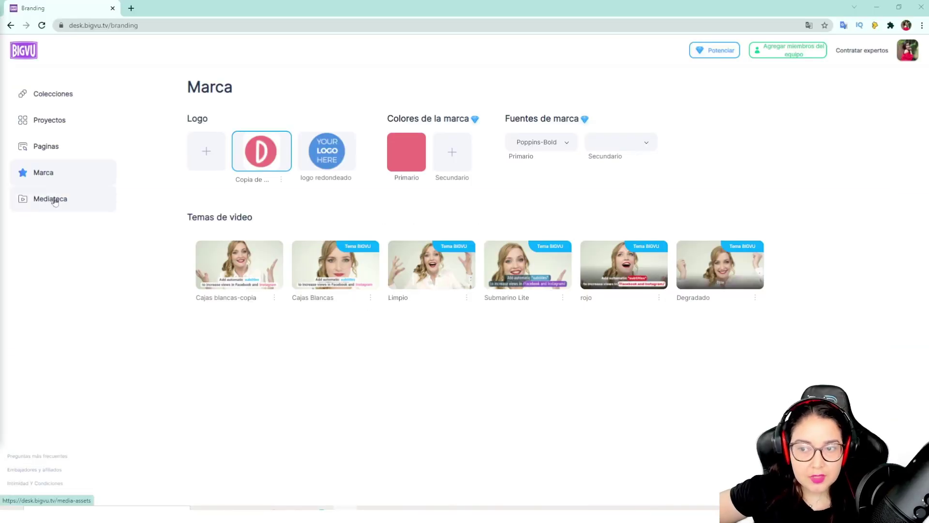
# Step: View the uploads in the media library and look at its file upload option without adding a file
pyautogui.click(45, 202)
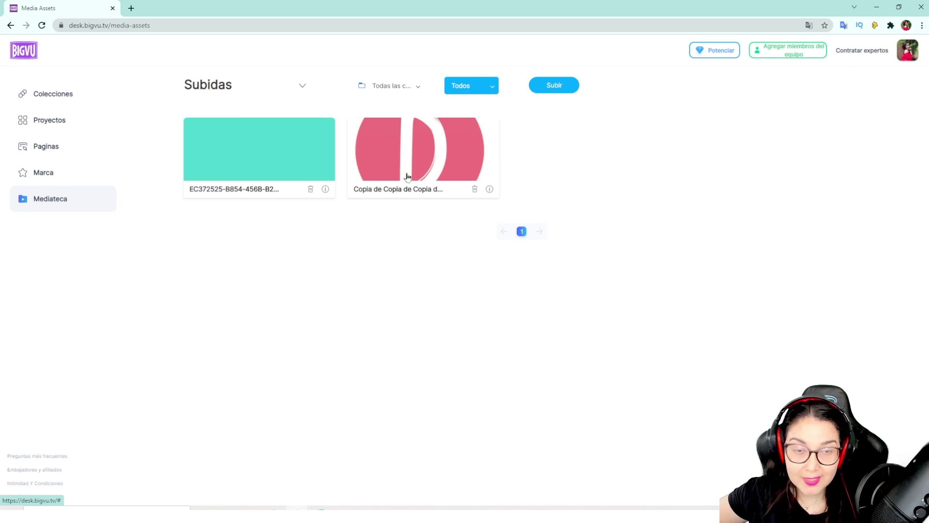
pyautogui.click(552, 90)
pyautogui.click(798, 15)
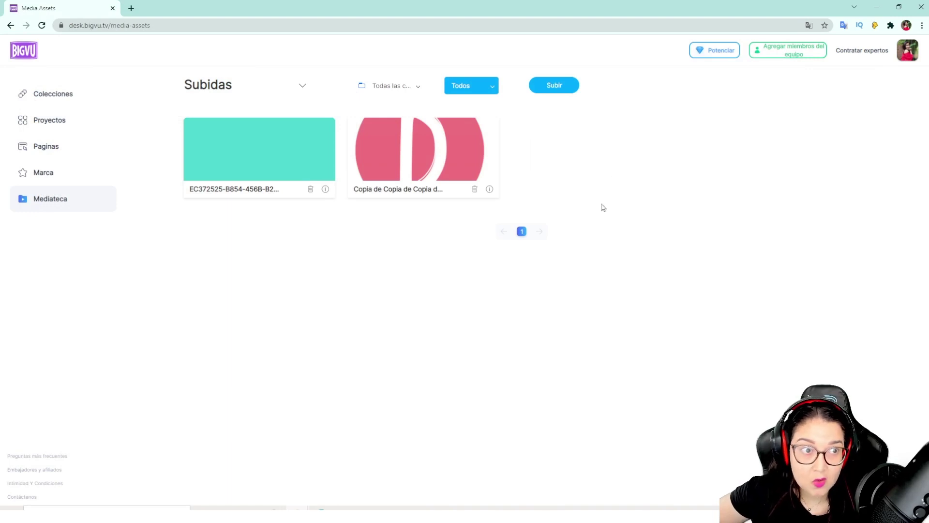
# Step: Review the upgrade plans, return to the workspace and look at the account options
pyautogui.click(718, 53)
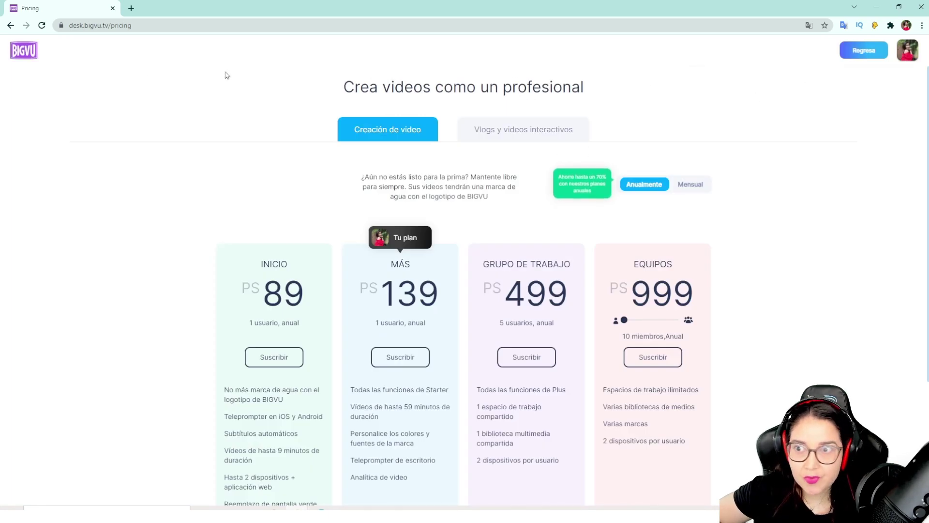
pyautogui.click(856, 51)
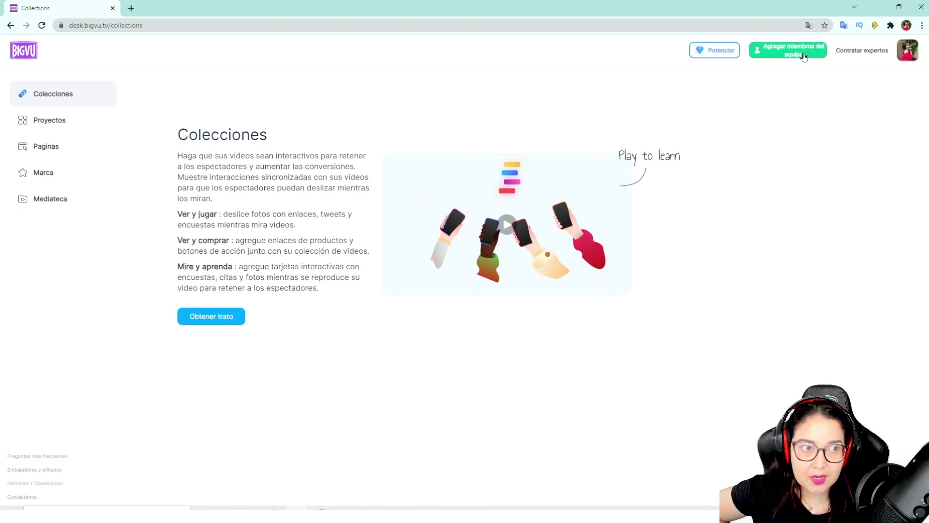
pyautogui.click(910, 58)
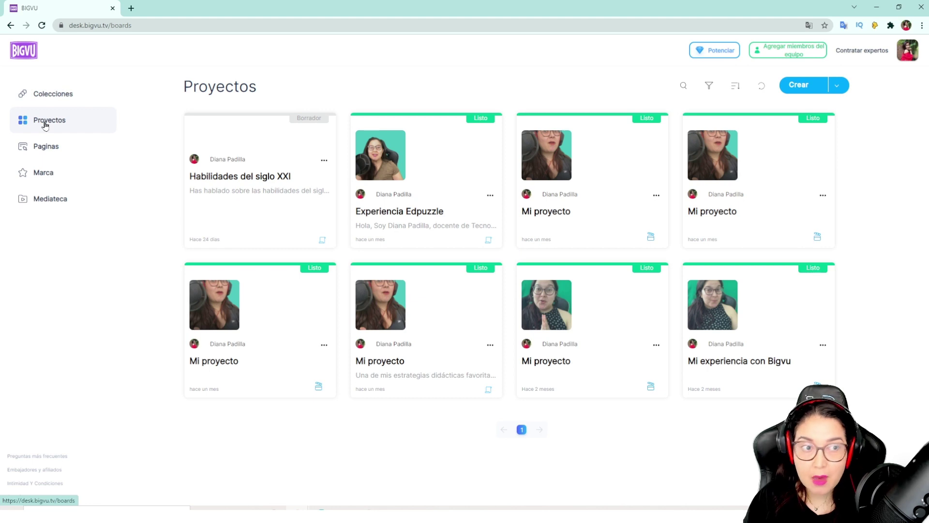
# Step: Create a new text project from the Projects section and title it "Workshop"
pyautogui.click(809, 92)
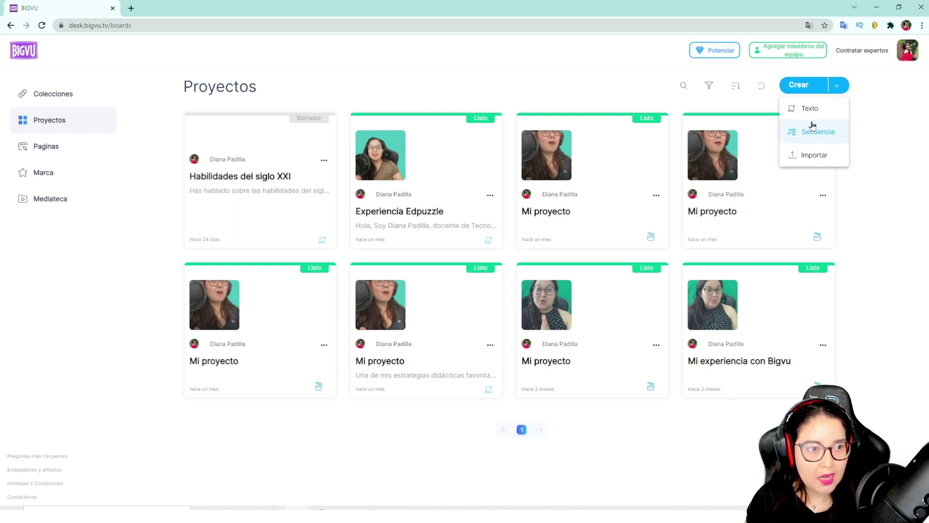
pyautogui.click(807, 108)
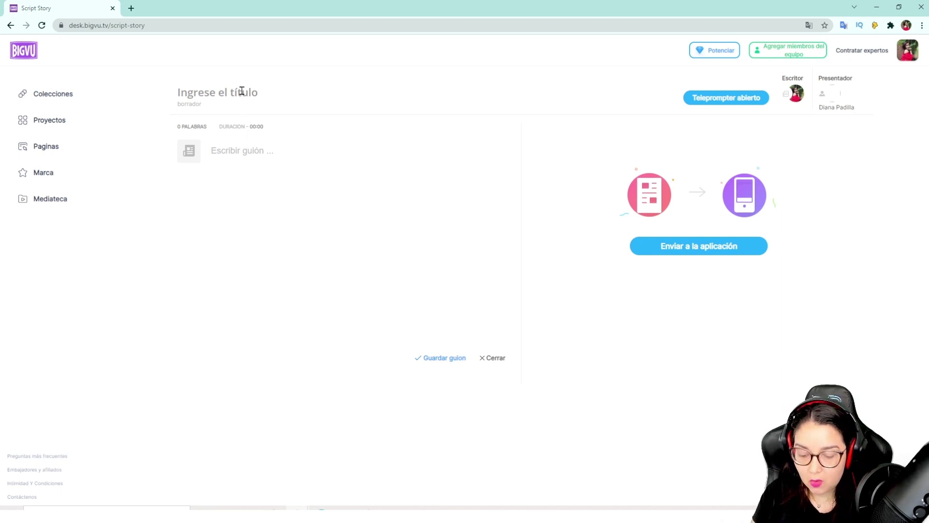
pyautogui.write('Workshop')
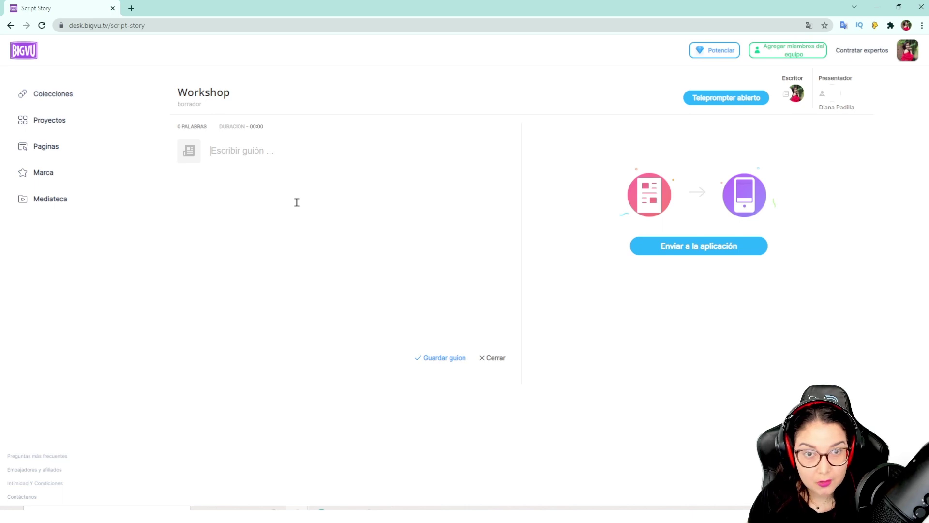
# Step: Paste the copied workshop invitation text into the script and check it through to the end
pyautogui.rightClick(246, 156)
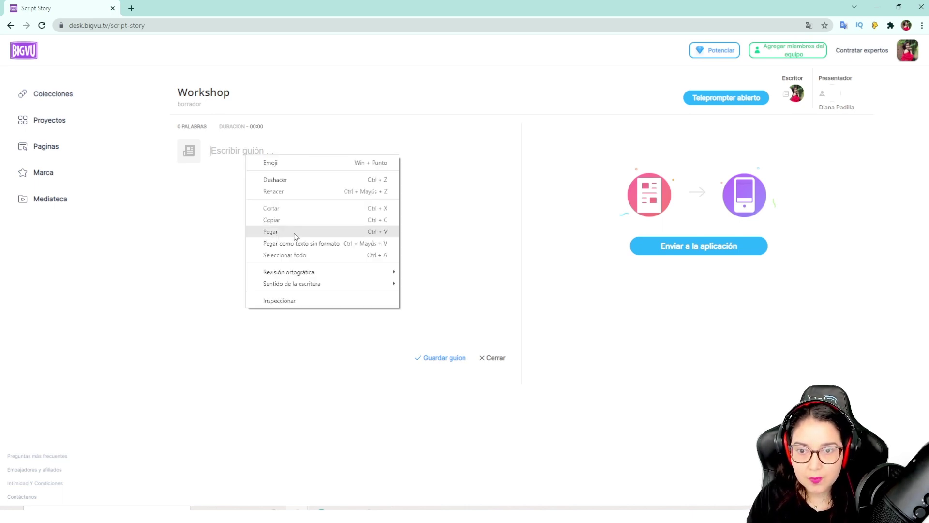
pyautogui.click(295, 232)
pyautogui.scroll(5, 289, 285)
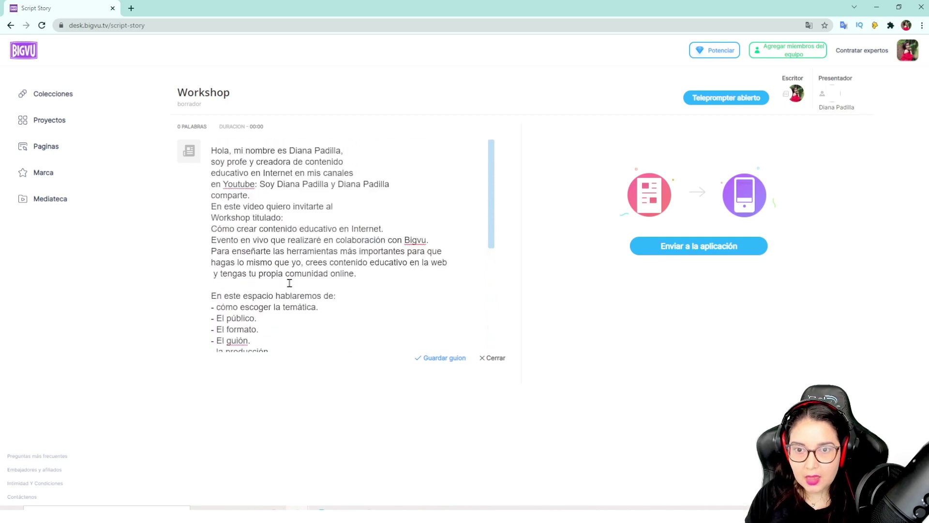
pyautogui.scroll(-5, 289, 283)
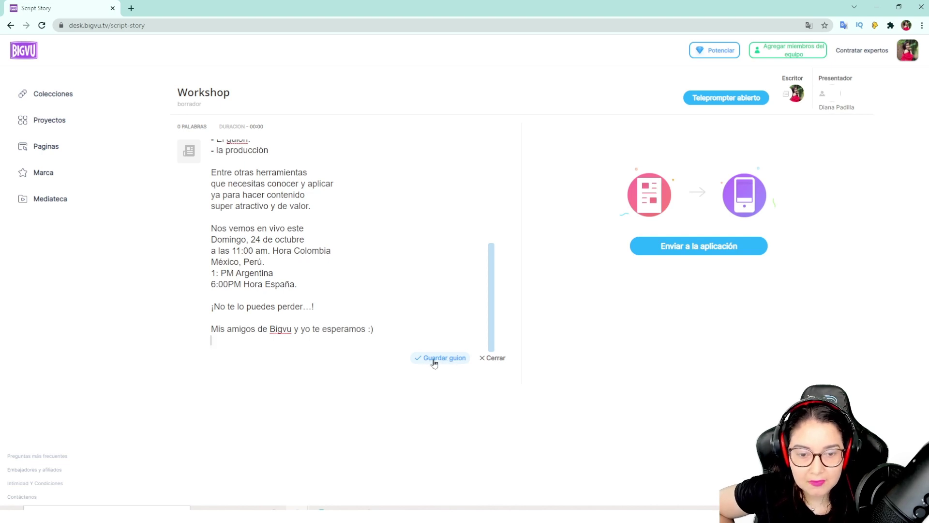
# Step: Save the Workshop script and send it to the mobile app
pyautogui.click(434, 360)
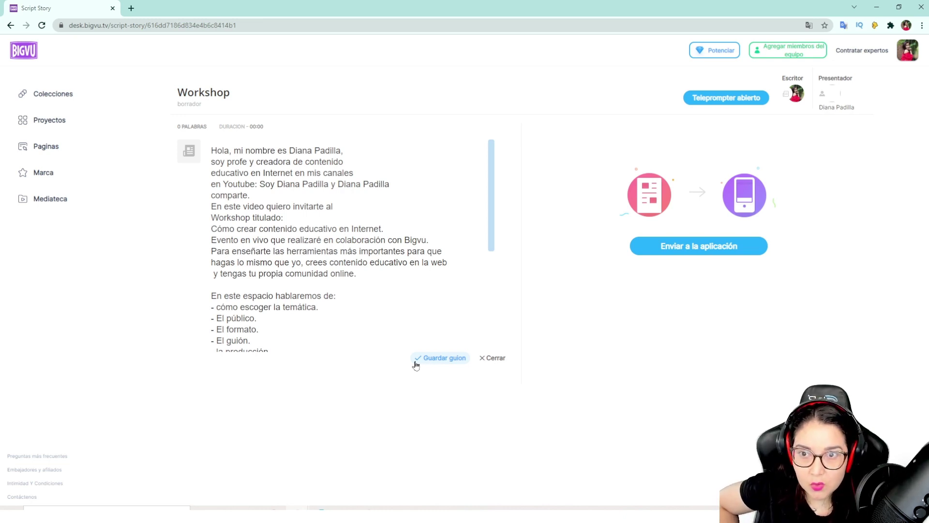
pyautogui.scroll(-4, 317, 328)
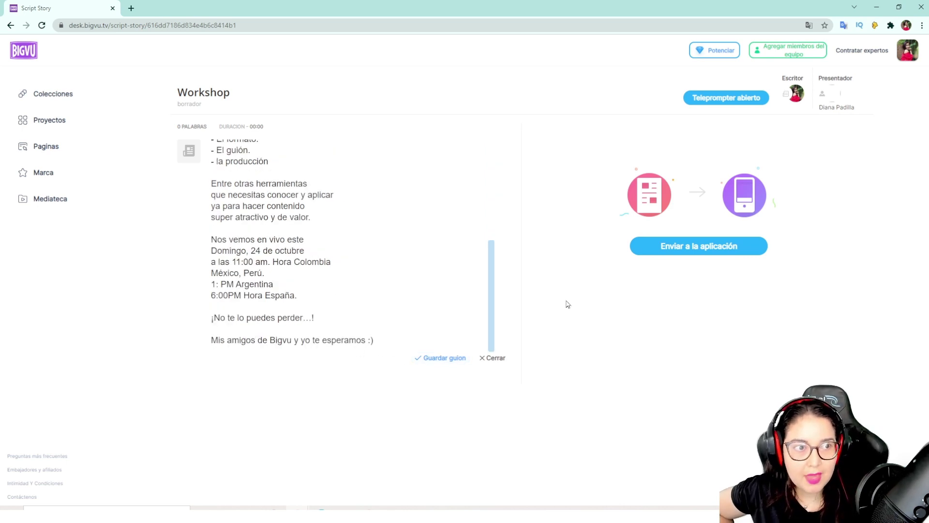
pyautogui.click(696, 254)
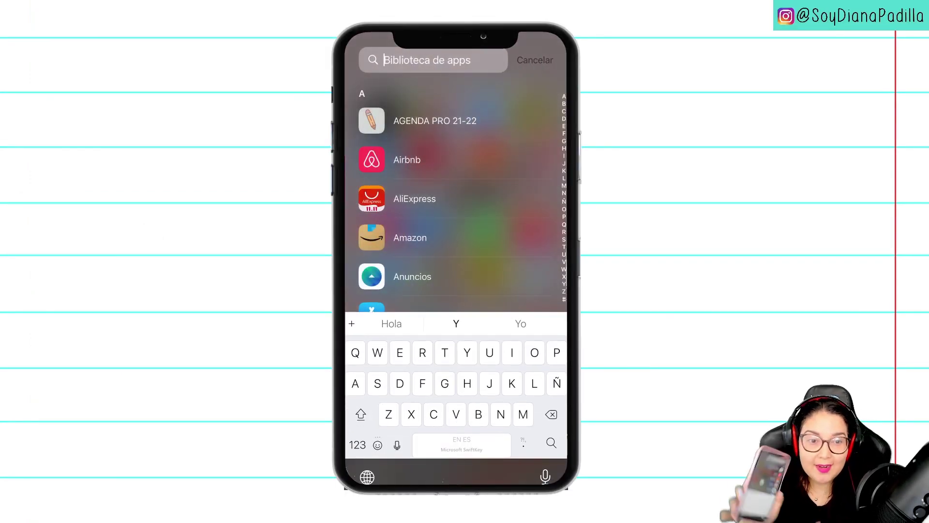
# Step: Switch to the phone, search its app library for "Big" and open the BIGVU app
pyautogui.write('Big')
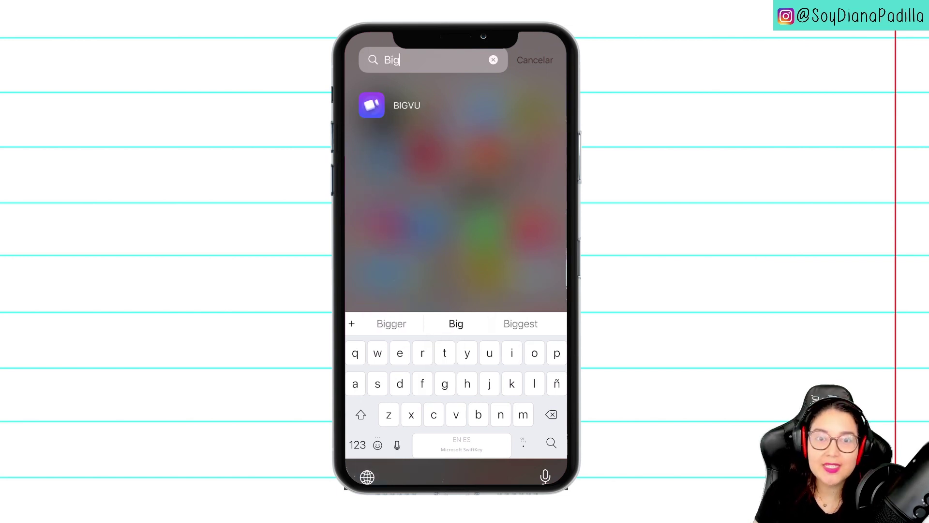
pyautogui.click(389, 105)
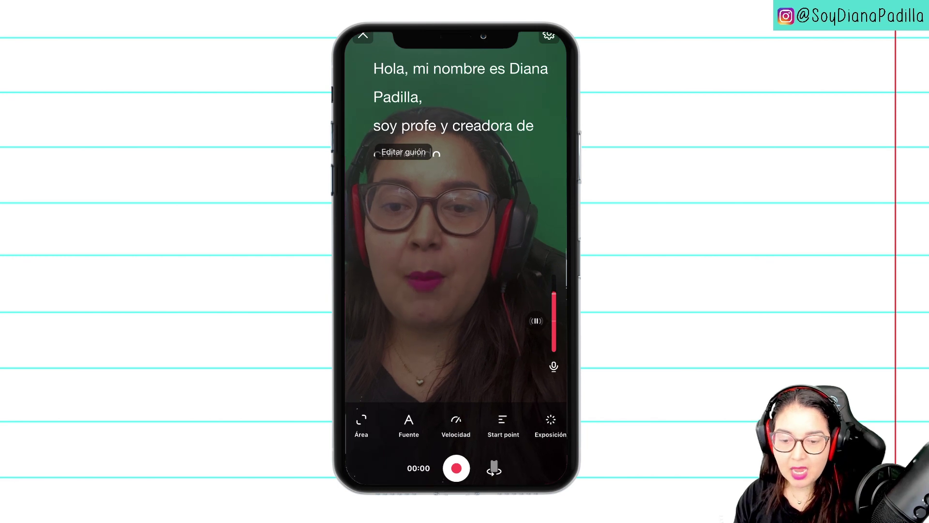
# Step: Set the teleprompter's text area close to its maximum and reduce the script's font size
pyautogui.click(361, 420)
pyautogui.moveTo(506, 381)
pyautogui.mouseDown()
pyautogui.moveTo(442, 381)
pyautogui.moveTo(509, 381)
pyautogui.mouseUp()
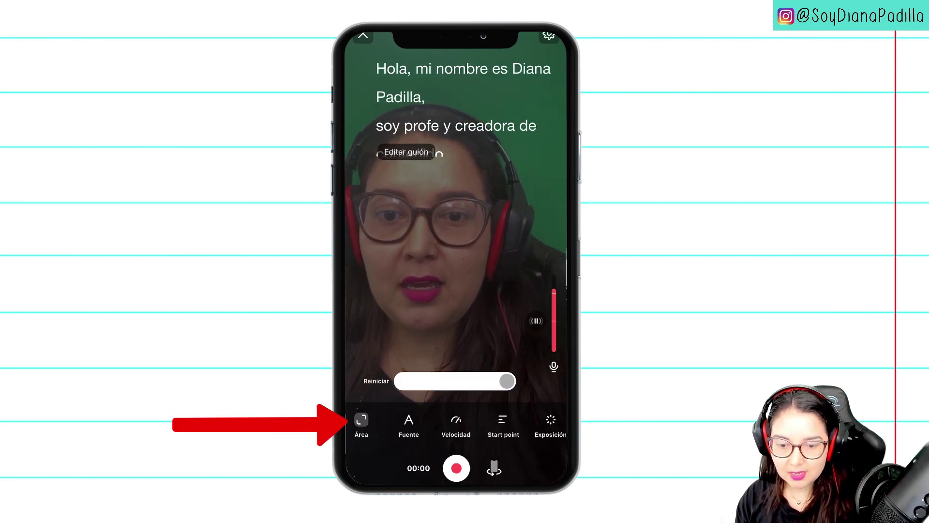
pyautogui.click(409, 419)
pyautogui.moveTo(442, 381); pyautogui.dragTo(415, 381)
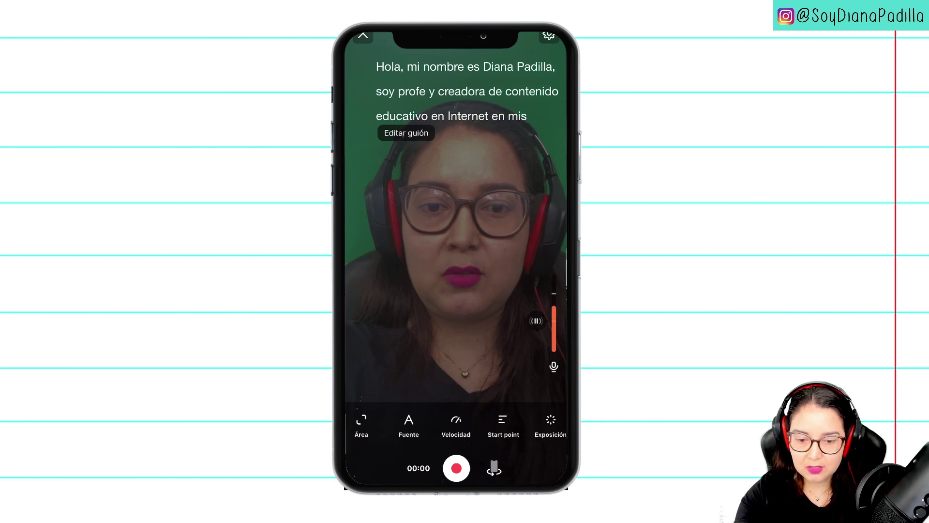
# Step: Check the camera's exposure setting and start recording the Workshop video with the teleprompter
pyautogui.click(550, 419)
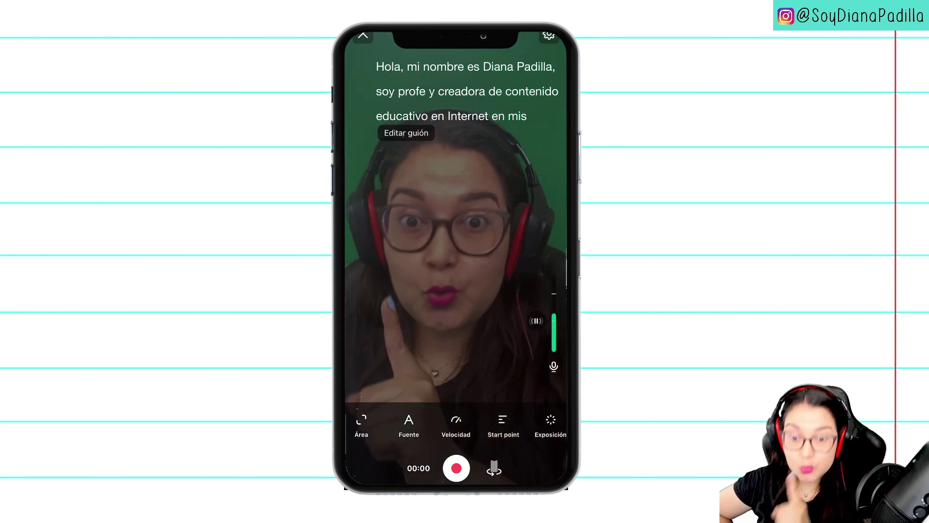
pyautogui.click(456, 468)
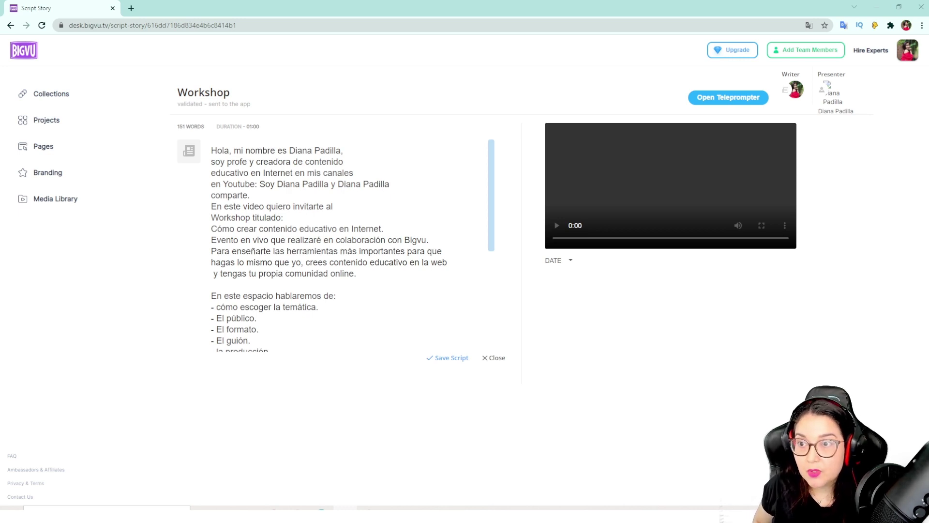
# Step: Back in the desktop browser, reopen the Workshop project from Projects and open its teleprompter, moving the window clear of the screen's upper edge
pyautogui.click(73, 119)
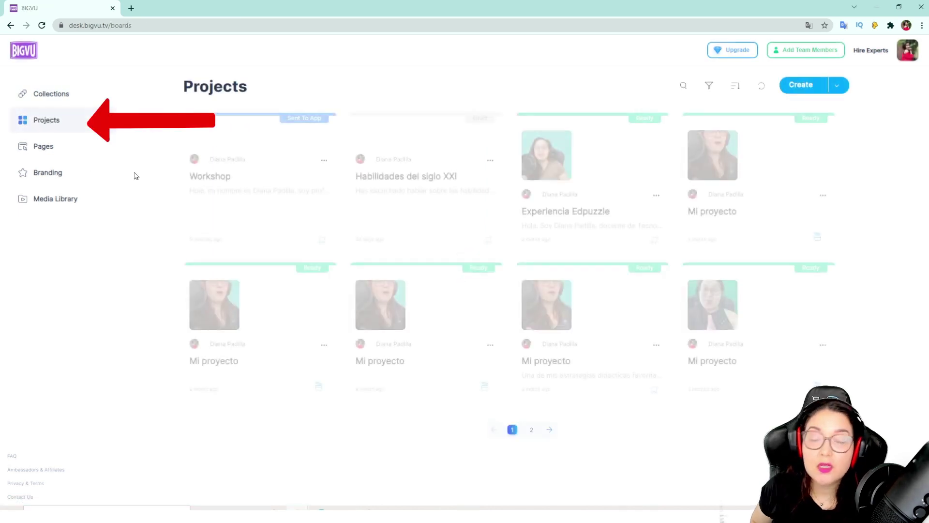
pyautogui.click(239, 181)
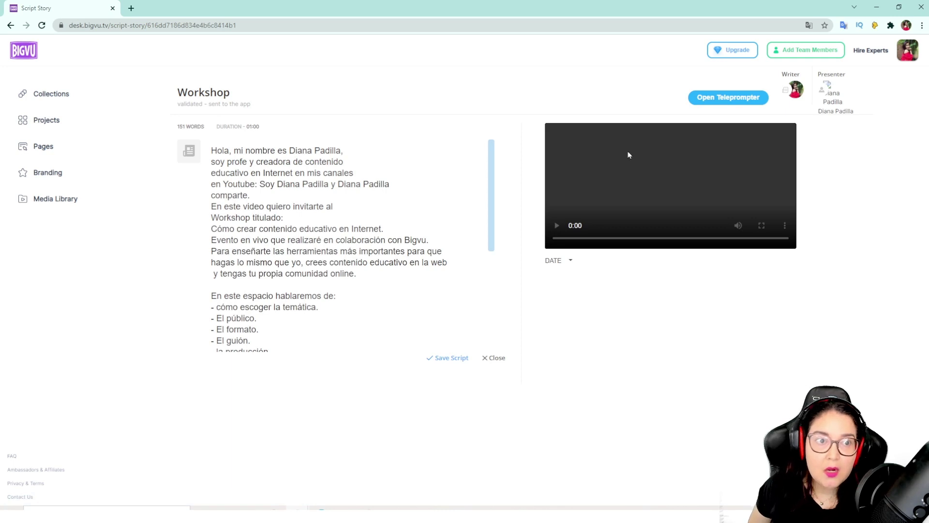
pyautogui.click(735, 99)
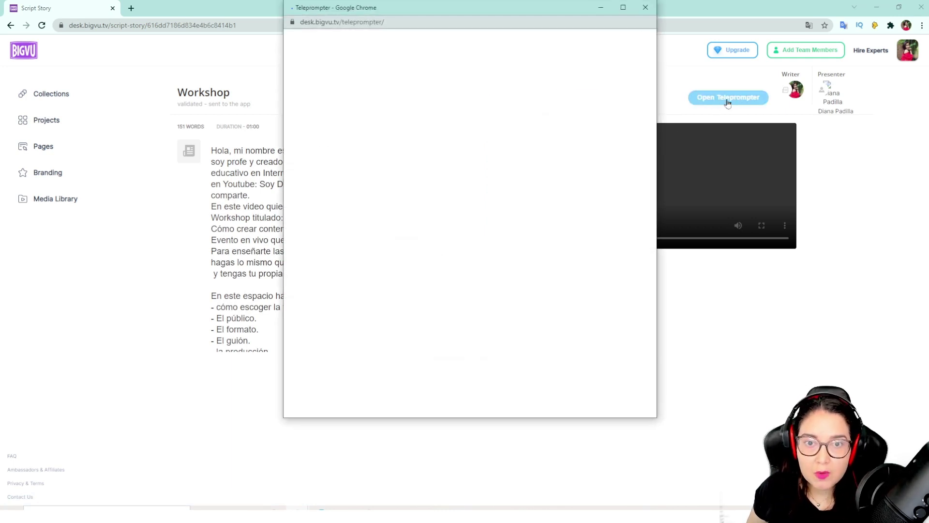
pyautogui.moveTo(412, 10); pyautogui.dragTo(340, 71)
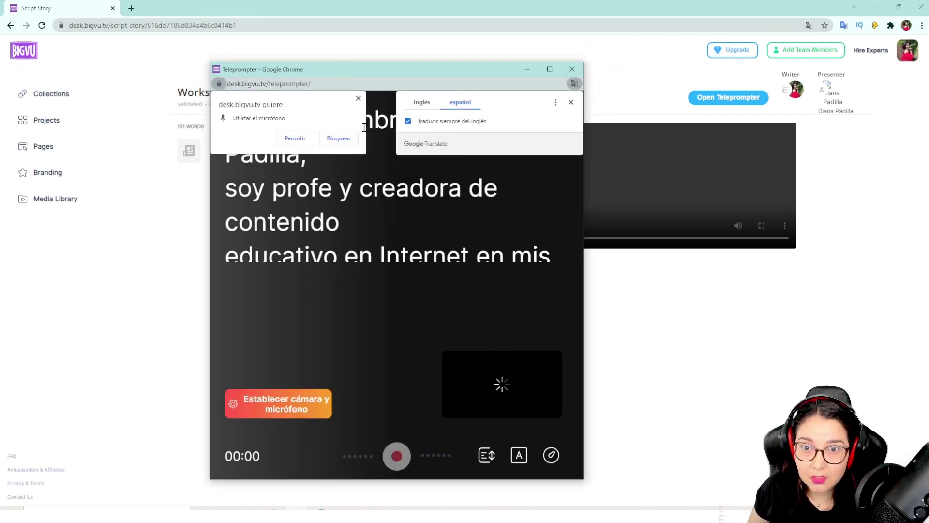
# Step: Allow the teleprompter to use the microphone and camera, and dismiss the page translation popup
pyautogui.click(295, 139)
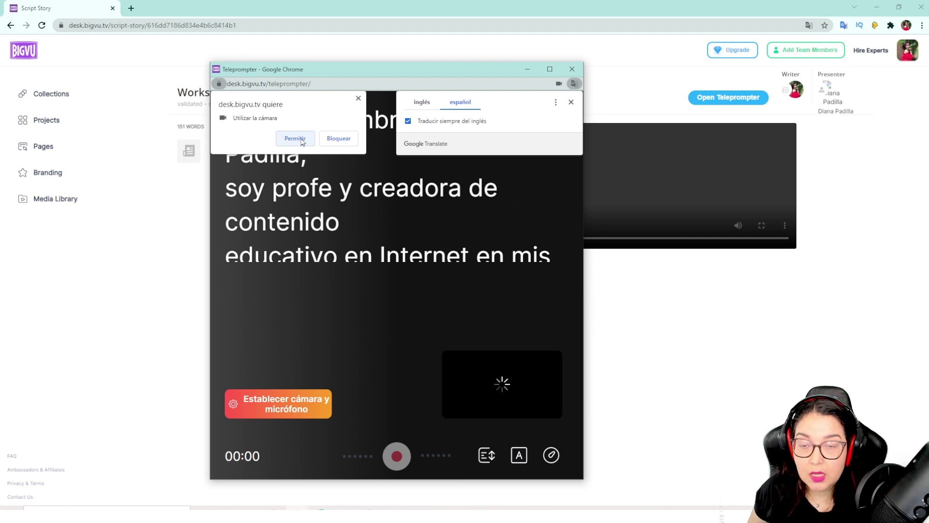
pyautogui.click(295, 138)
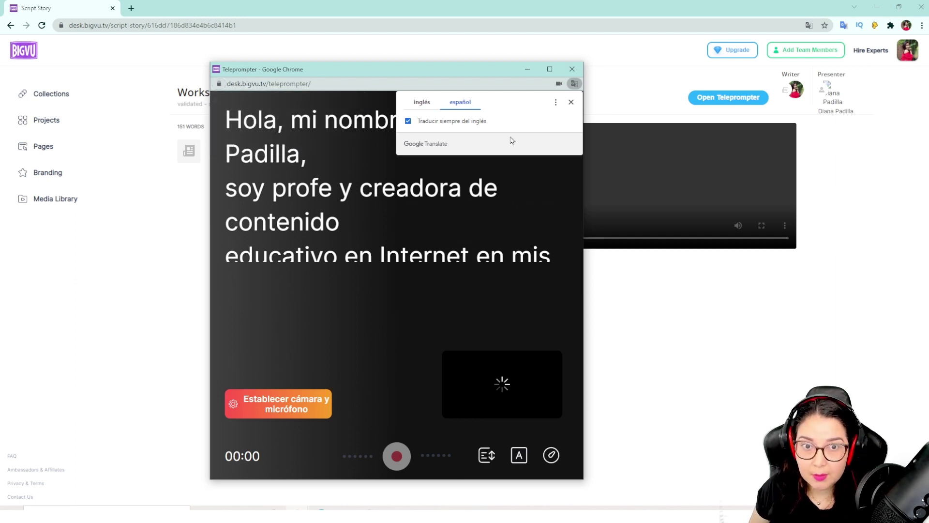
pyautogui.click(572, 103)
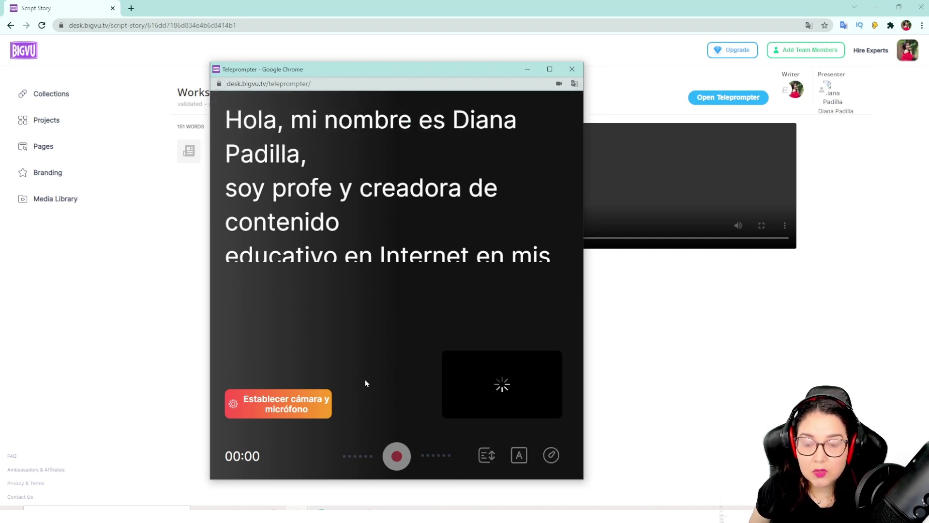